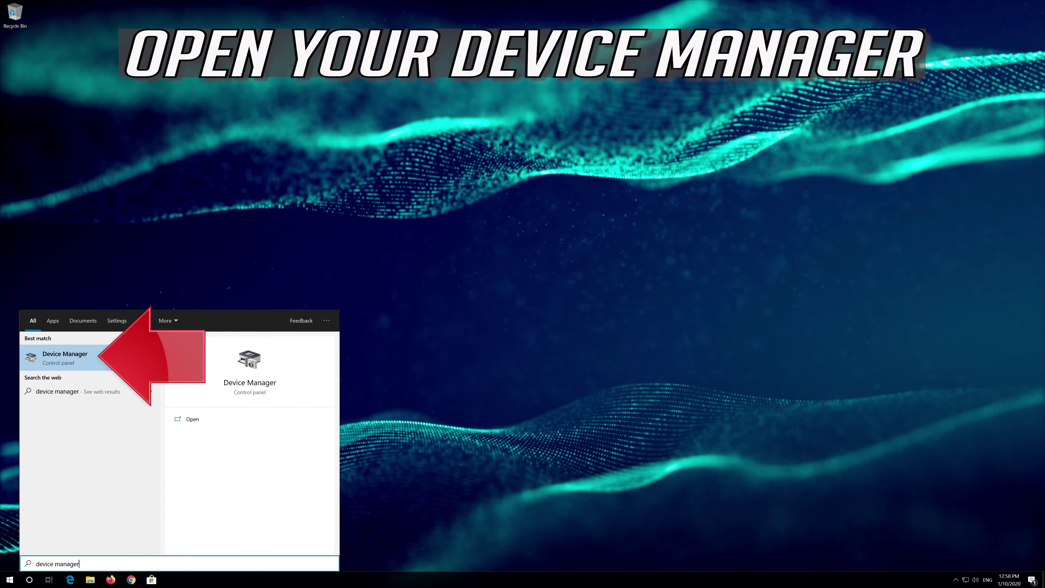
- Open Device Manager from the search results and expand the Display adapters category
{"action": "left_click", "coordinate": [106, 355]}
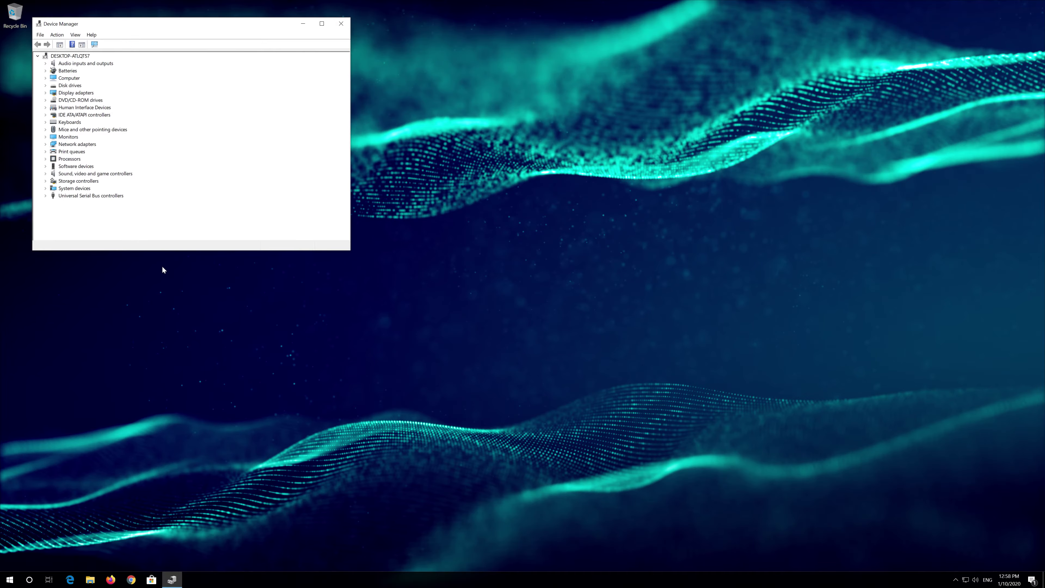
{"action": "left_click_drag", "start_coordinate": [213, 30], "coordinate": [490, 190]}
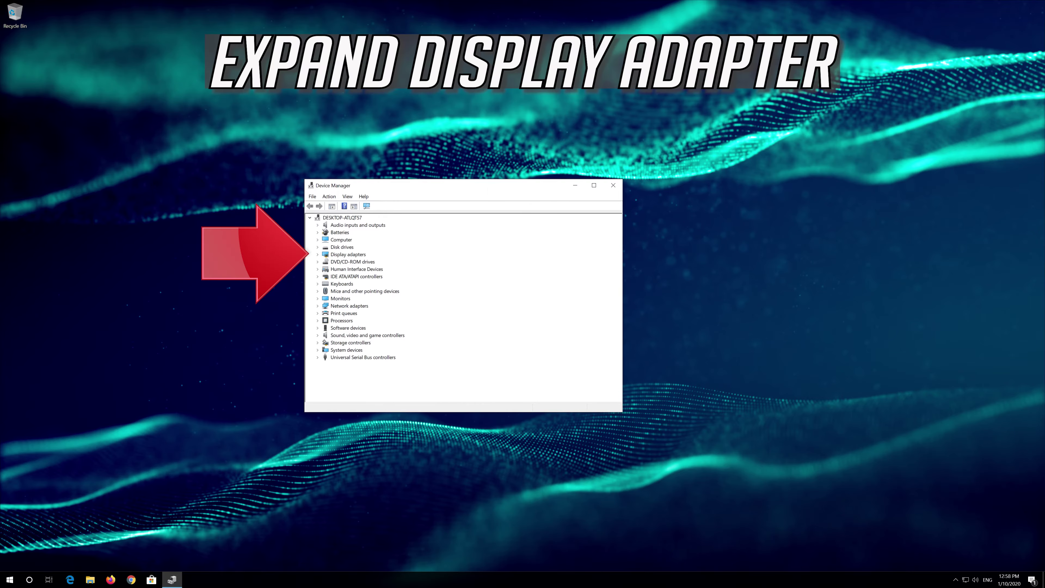
{"action": "left_click", "coordinate": [317, 255]}
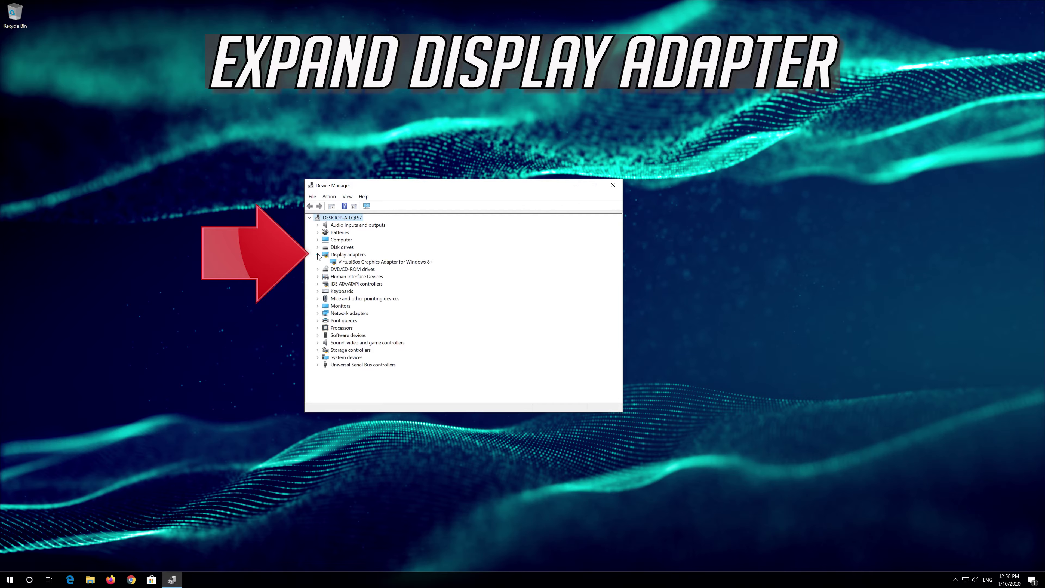
- From the VirtualBox Graphics Adapter for Windows 8+ properties, update its driver by searching automatically for updated driver software
{"action": "right_click", "coordinate": [351, 262]}
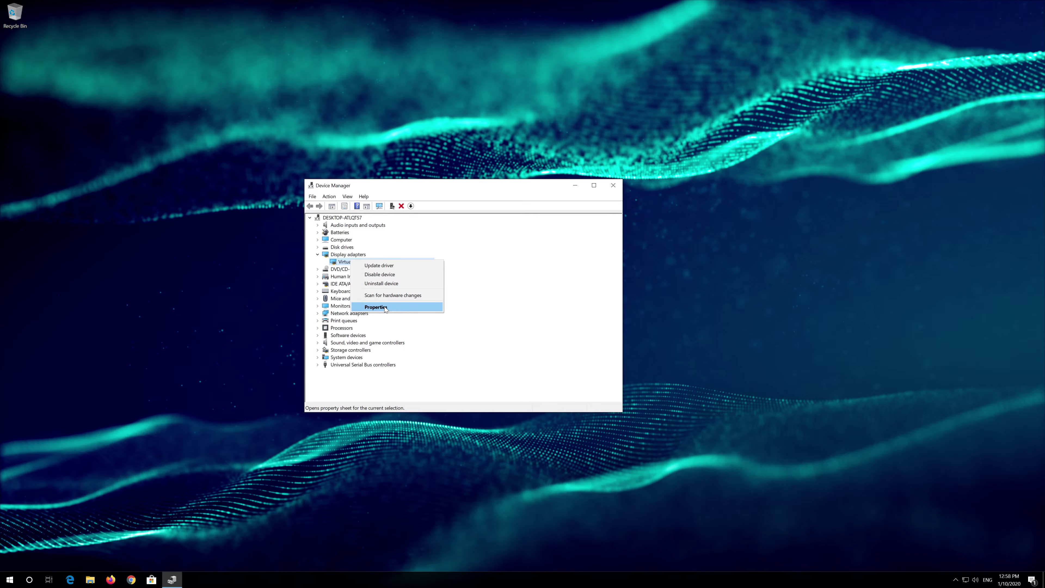
{"action": "left_click", "coordinate": [375, 307]}
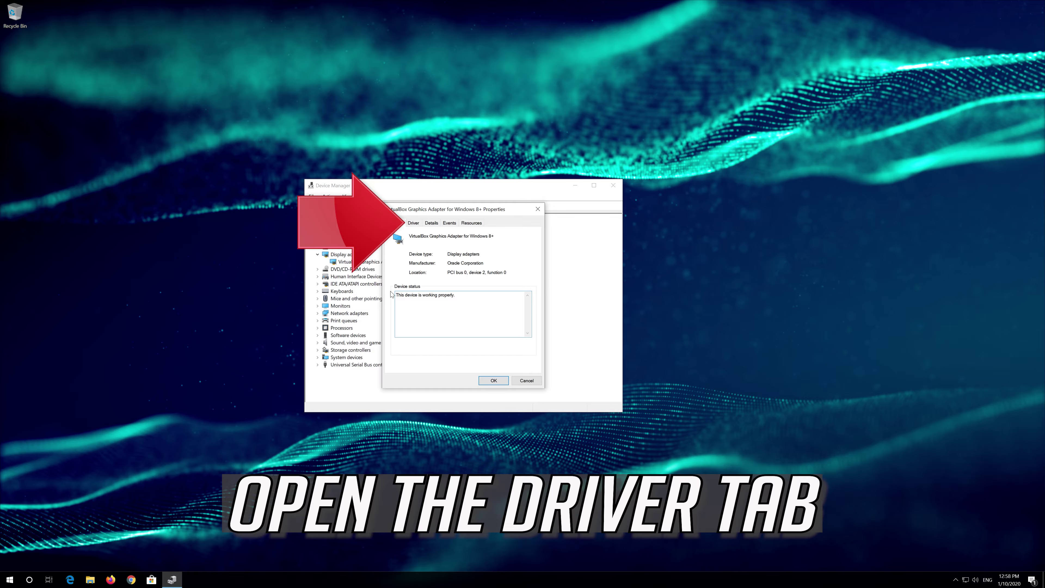
{"action": "left_click", "coordinate": [414, 223]}
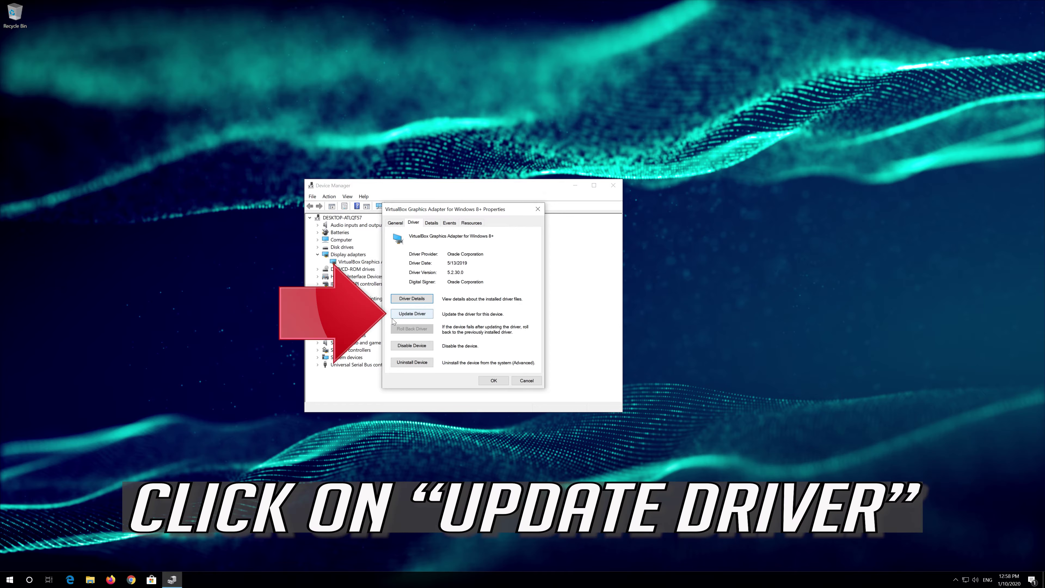
{"action": "left_click", "coordinate": [412, 314]}
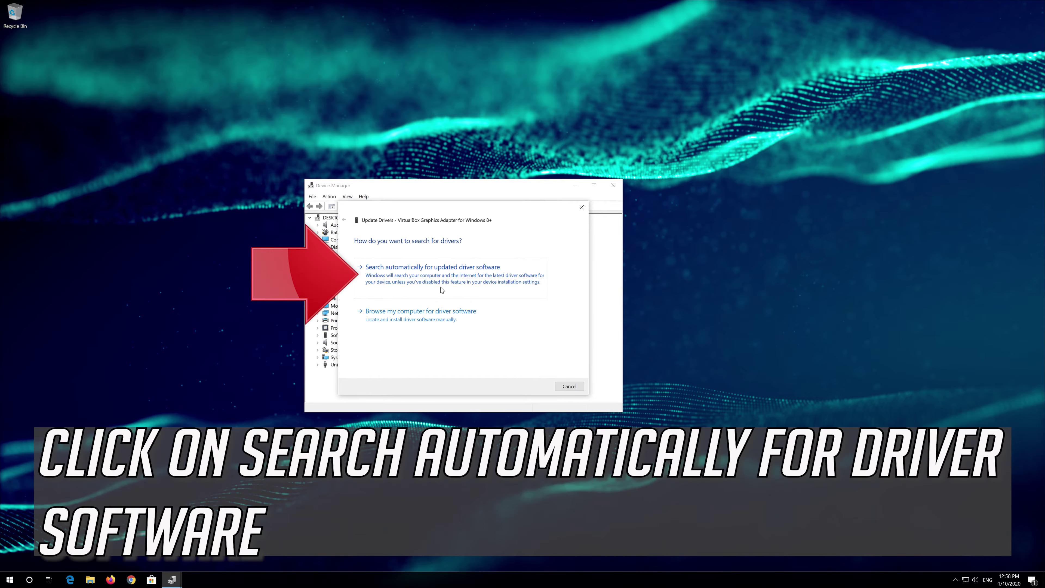
{"action": "left_click", "coordinate": [454, 289]}
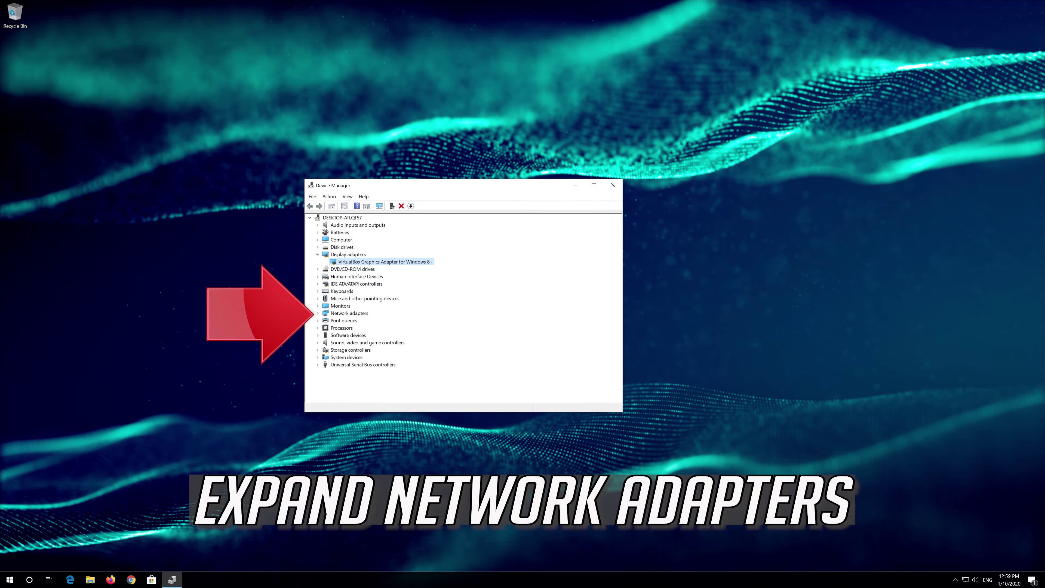
- From the Intel(R) PRO/1000 MT Desktop Adapter properties under Network adapters, update its driver by searching automatically for updated driver software
{"action": "left_click", "coordinate": [318, 314]}
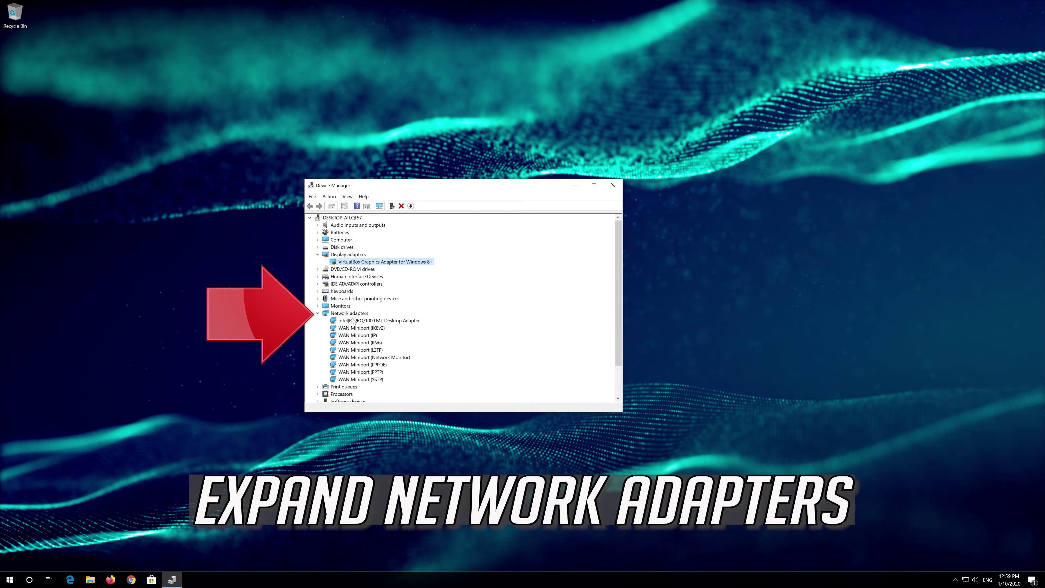
{"action": "left_click", "coordinate": [352, 321]}
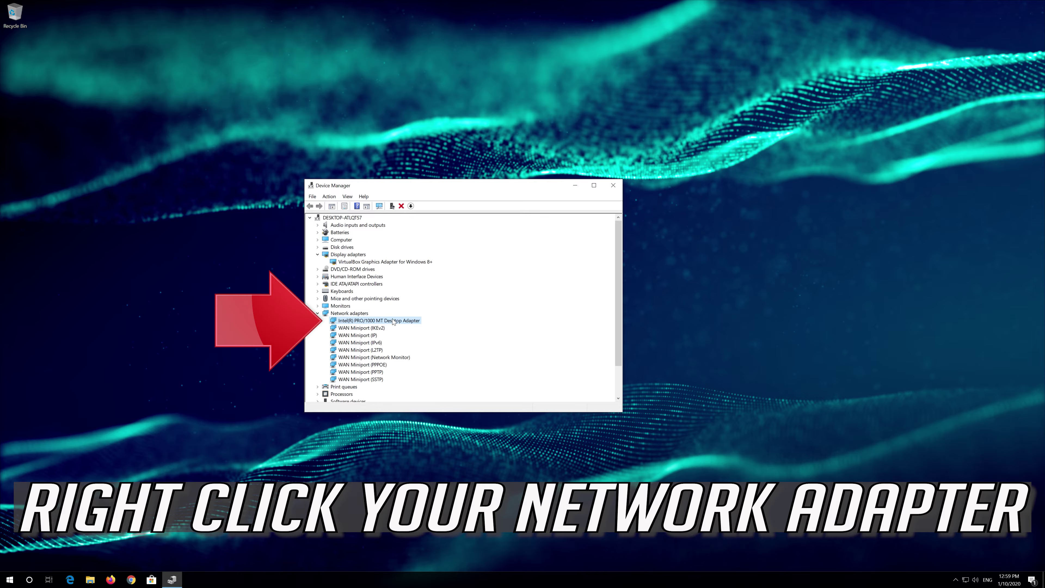
{"action": "right_click", "coordinate": [393, 322]}
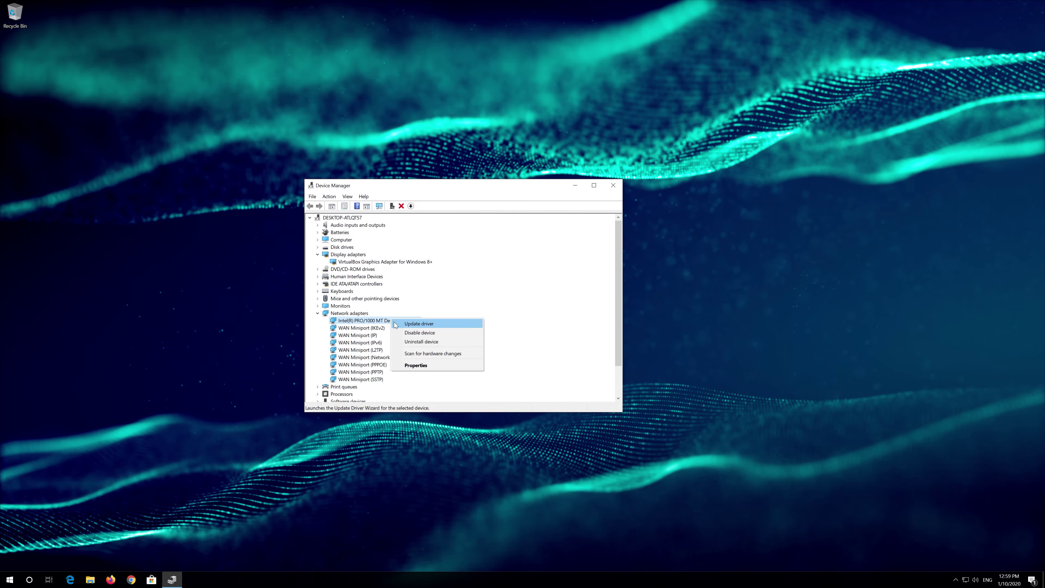
{"action": "left_click", "coordinate": [423, 367]}
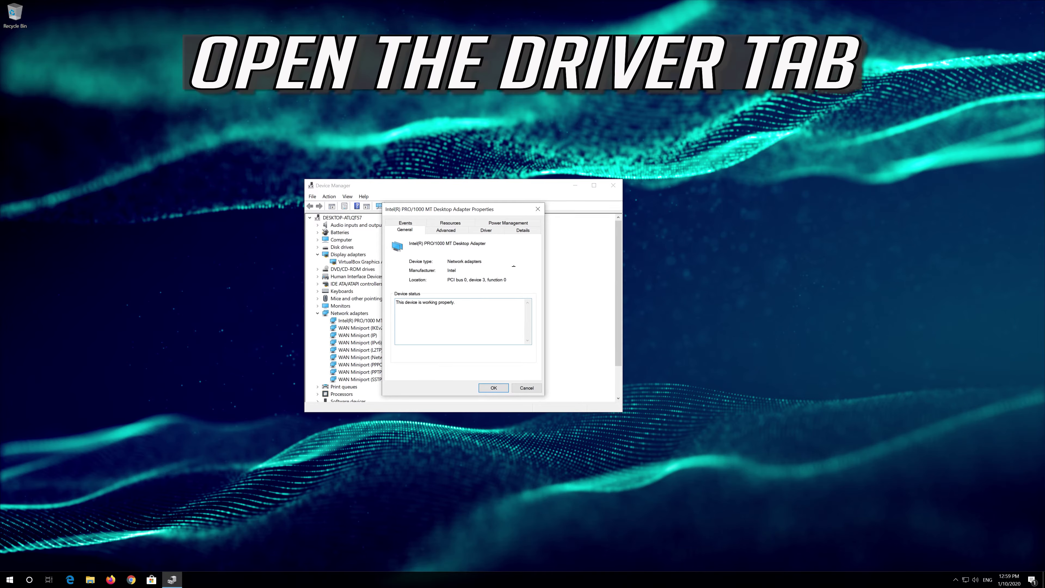
{"action": "left_click", "coordinate": [493, 228]}
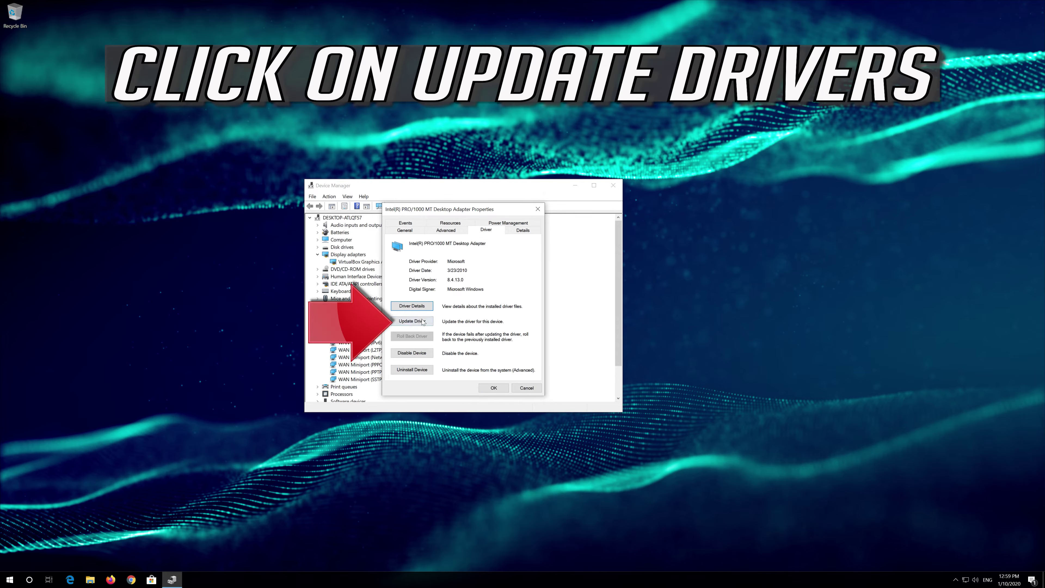
{"action": "left_click", "coordinate": [402, 324]}
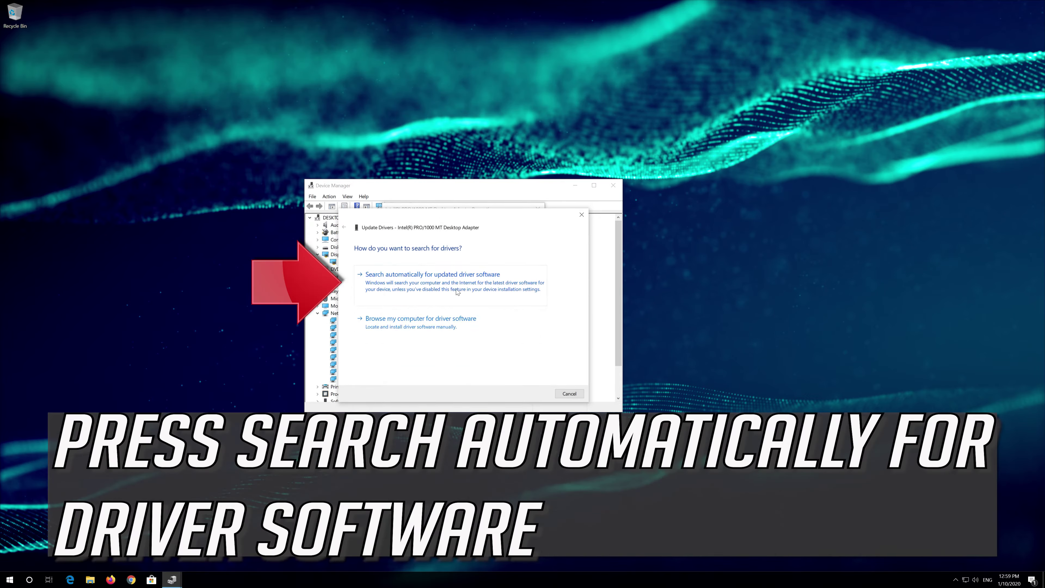
{"action": "left_click", "coordinate": [427, 294]}
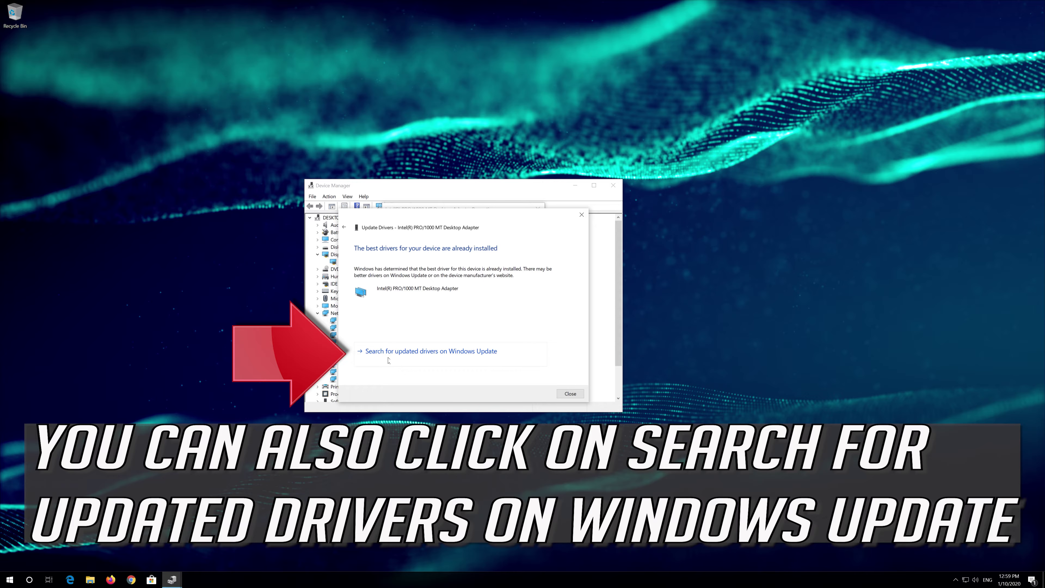
- Continue the network adapter's driver search on Windows Update and check for updates there
{"action": "left_click", "coordinate": [430, 363]}
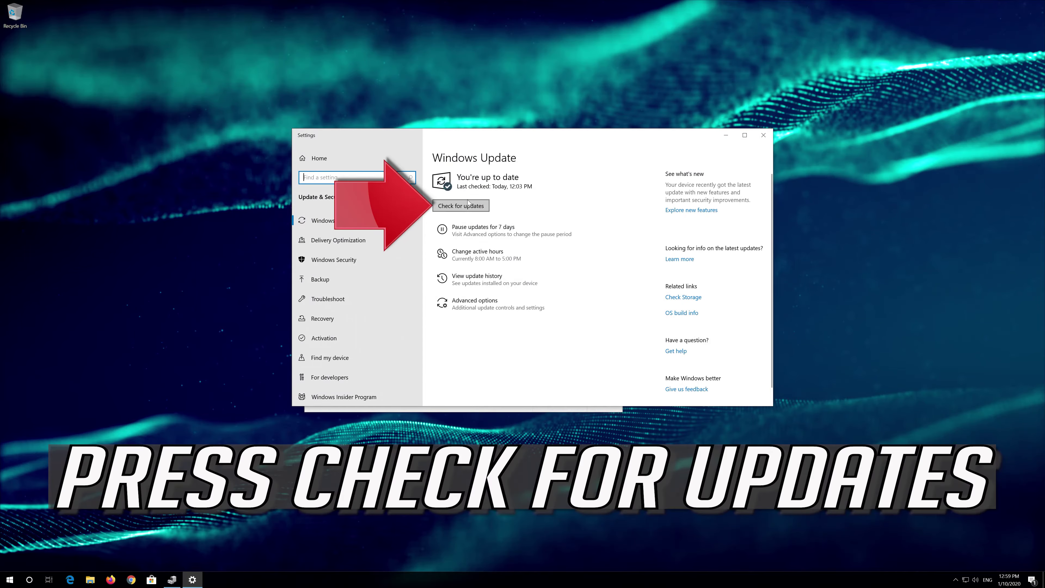
{"action": "left_click", "coordinate": [448, 207]}
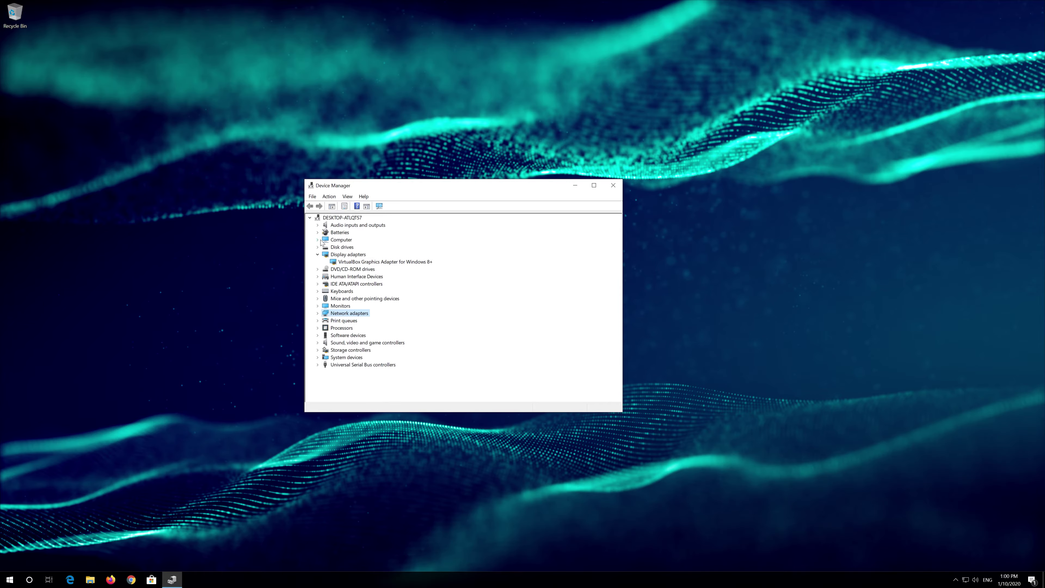
- From the Microphone (High Definition Audio Device) properties under Audio inputs and outputs, update its driver with an automatic software search
{"action": "left_click", "coordinate": [318, 226]}
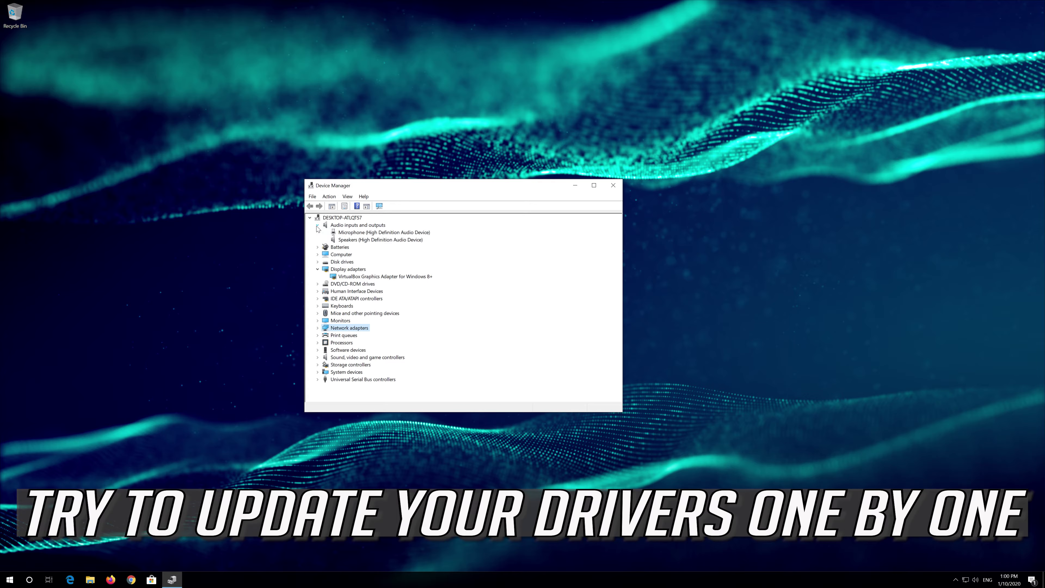
{"action": "right_click", "coordinate": [334, 233]}
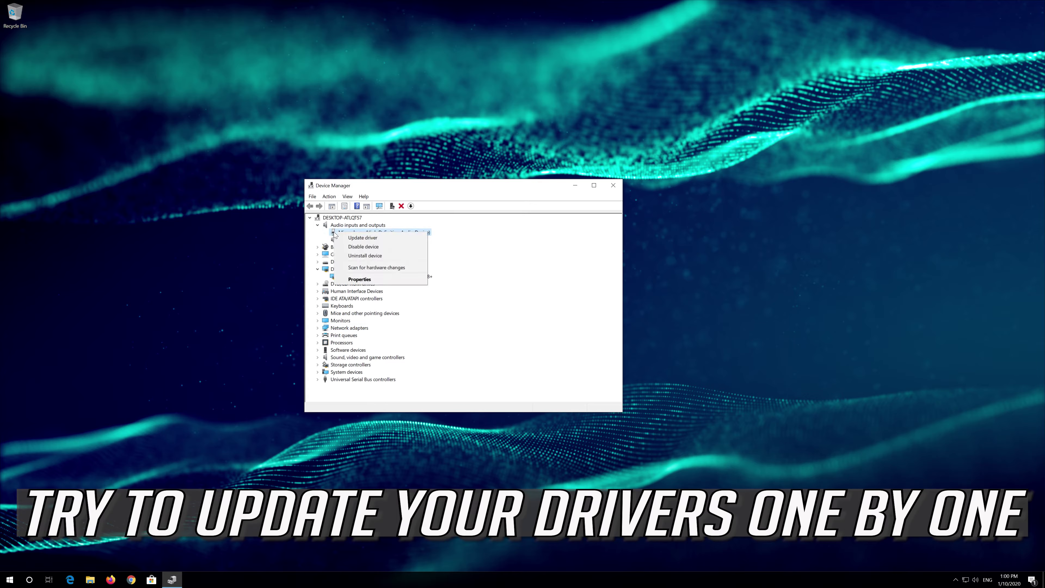
{"action": "left_click", "coordinate": [359, 279]}
{"action": "left_click", "coordinate": [414, 223]}
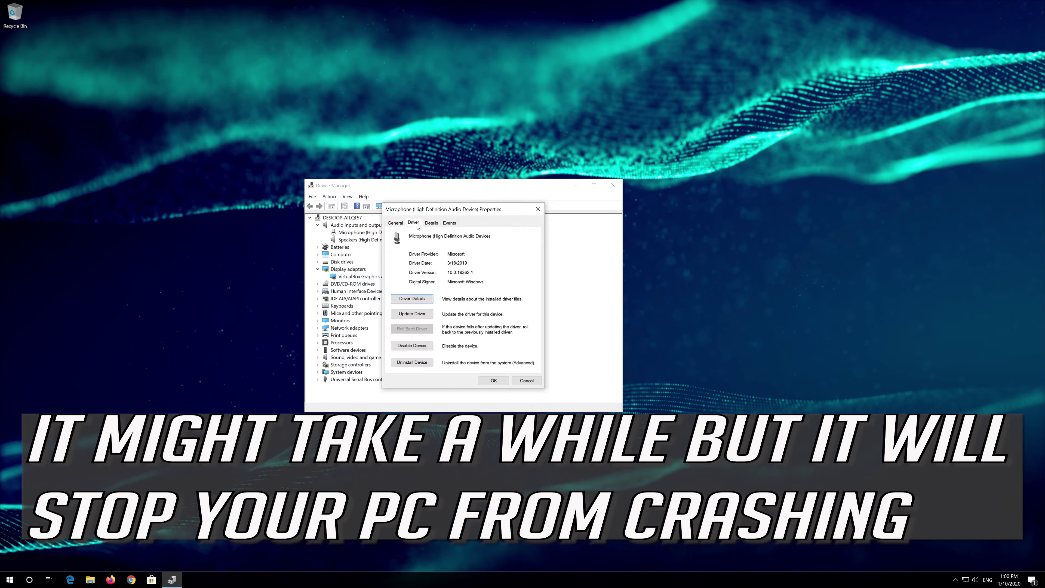
{"action": "left_click", "coordinate": [411, 315]}
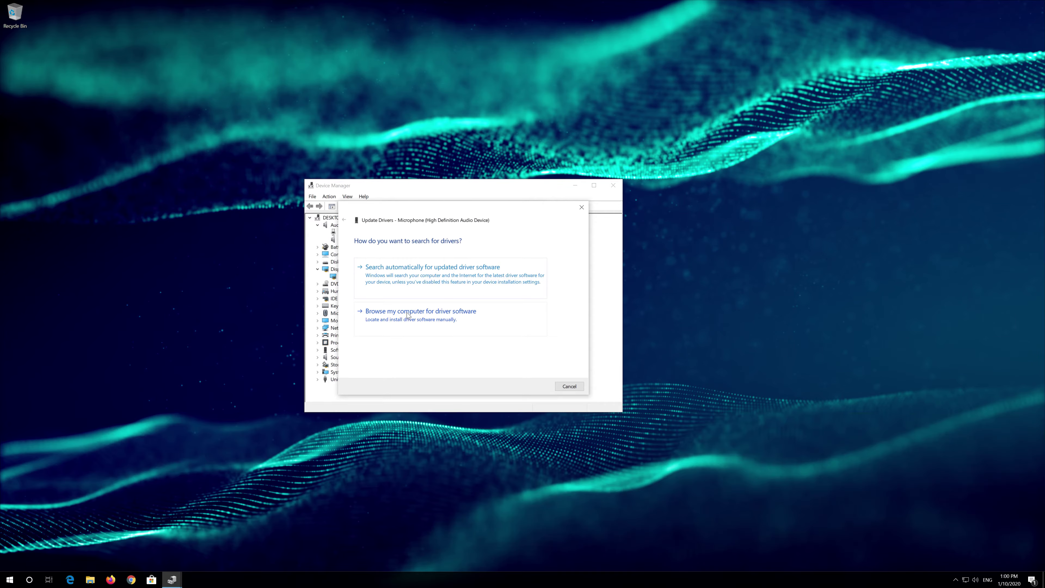
{"action": "left_click", "coordinate": [431, 287]}
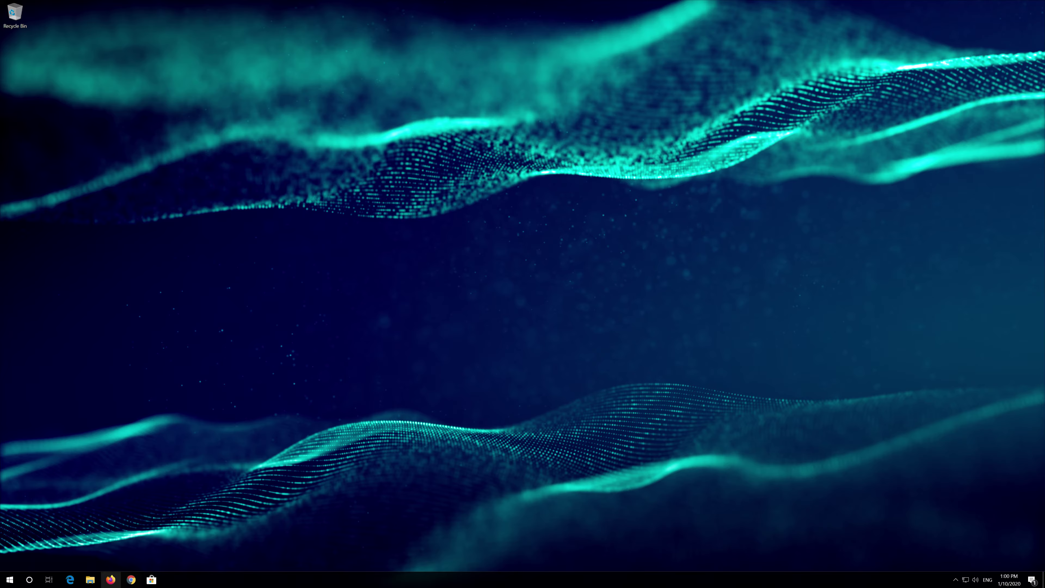
- Switch to File Explorer, run an error-checking scan of Local Disk (C:) from its properties, and close the scan report
{"action": "left_click", "coordinate": [90, 581]}
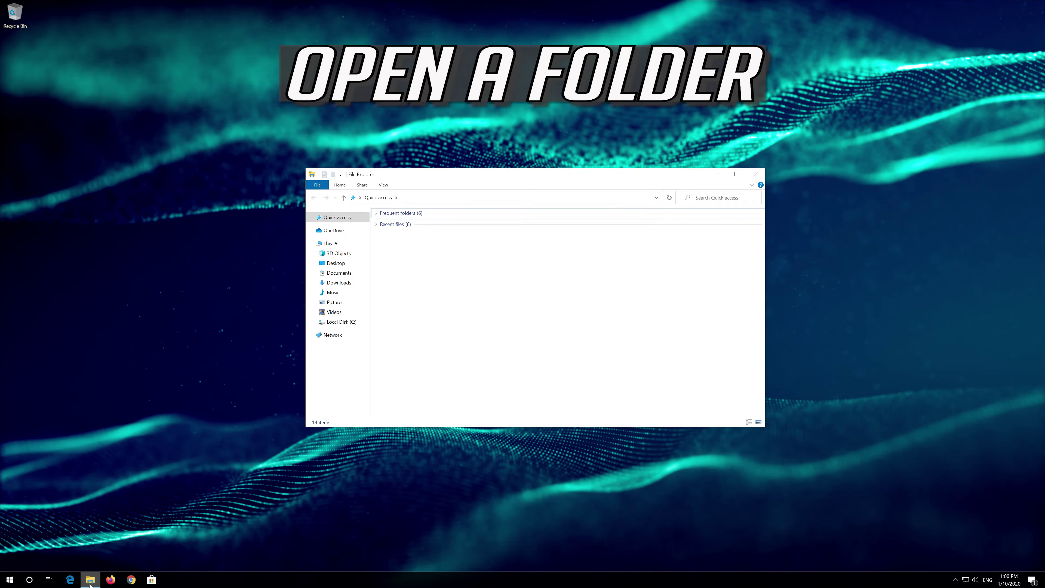
{"action": "right_click", "coordinate": [335, 321]}
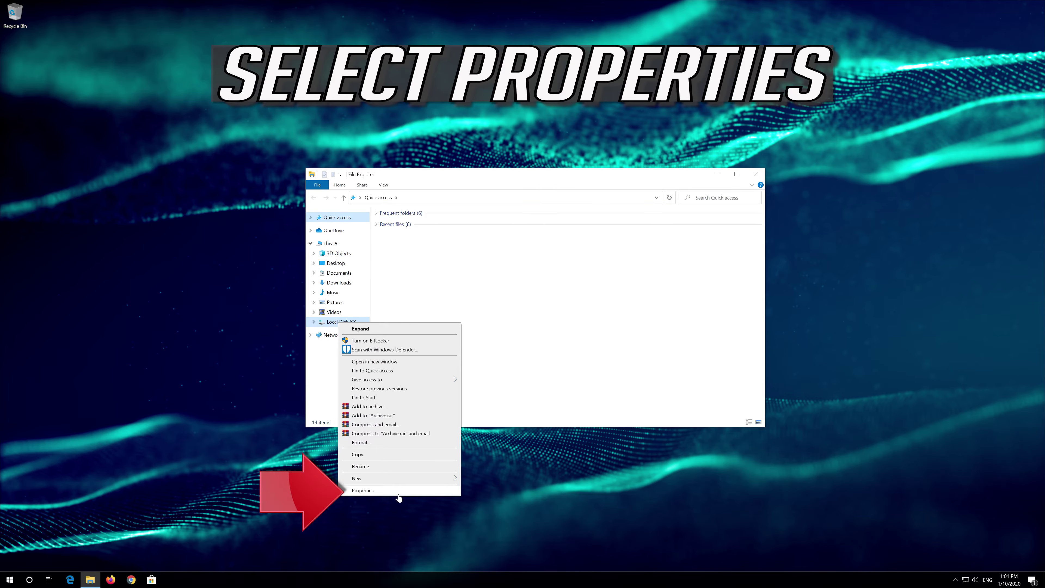
{"action": "left_click", "coordinate": [396, 492]}
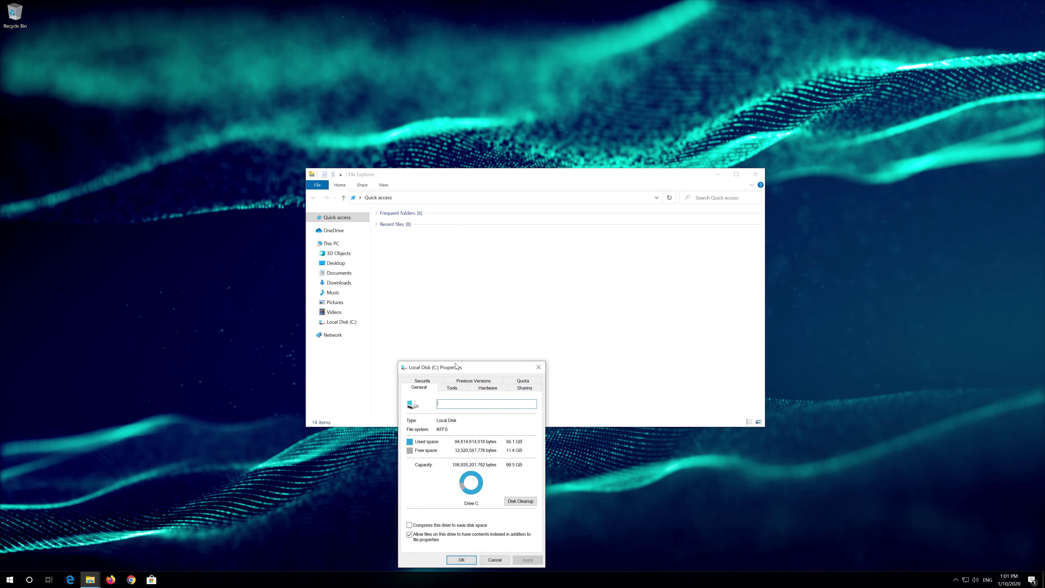
{"action": "left_click_drag", "start_coordinate": [456, 368], "coordinate": [498, 185]}
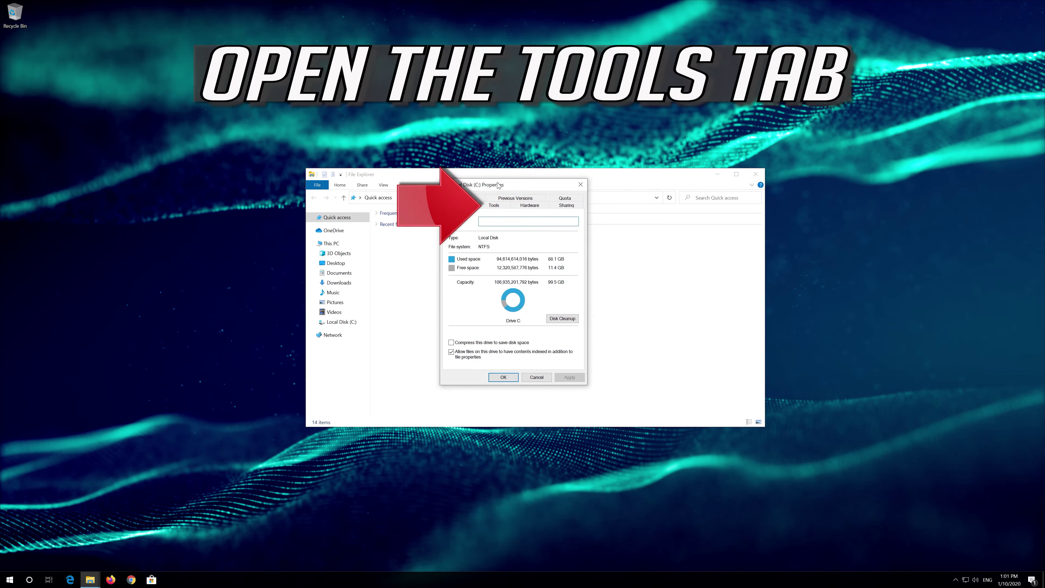
{"action": "left_click", "coordinate": [495, 207]}
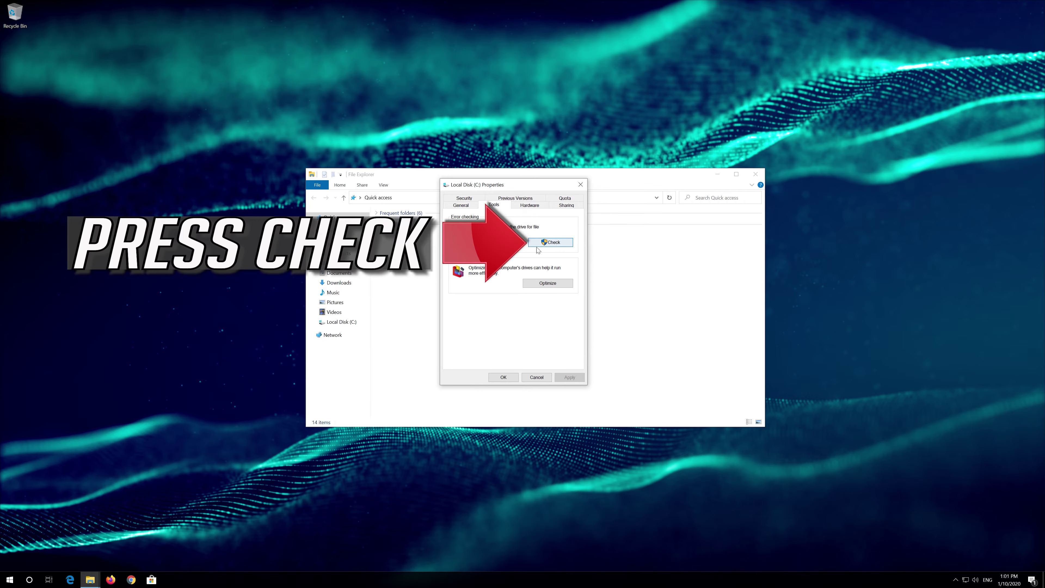
{"action": "left_click", "coordinate": [550, 243]}
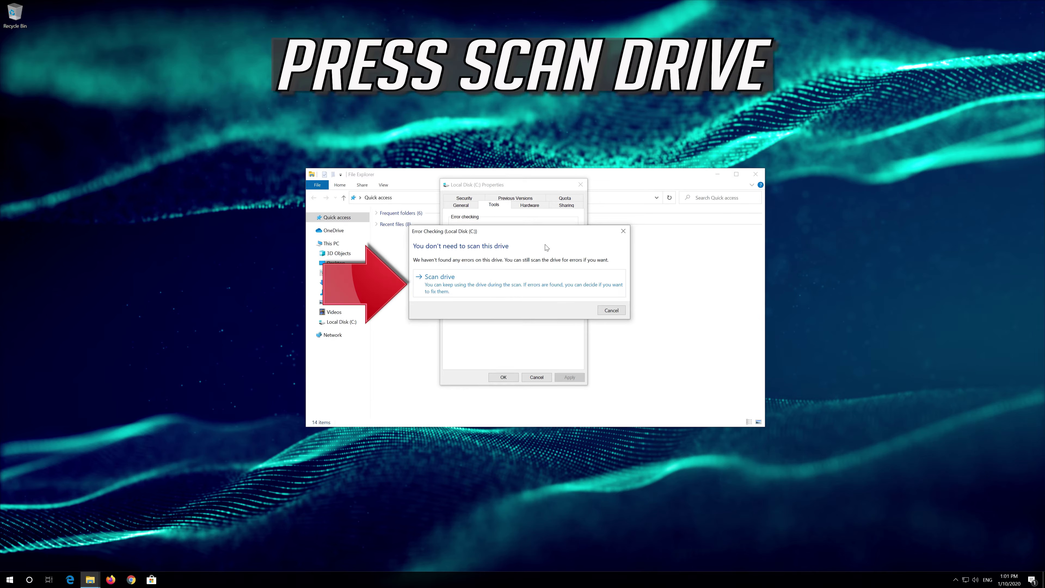
{"action": "left_click", "coordinate": [493, 289]}
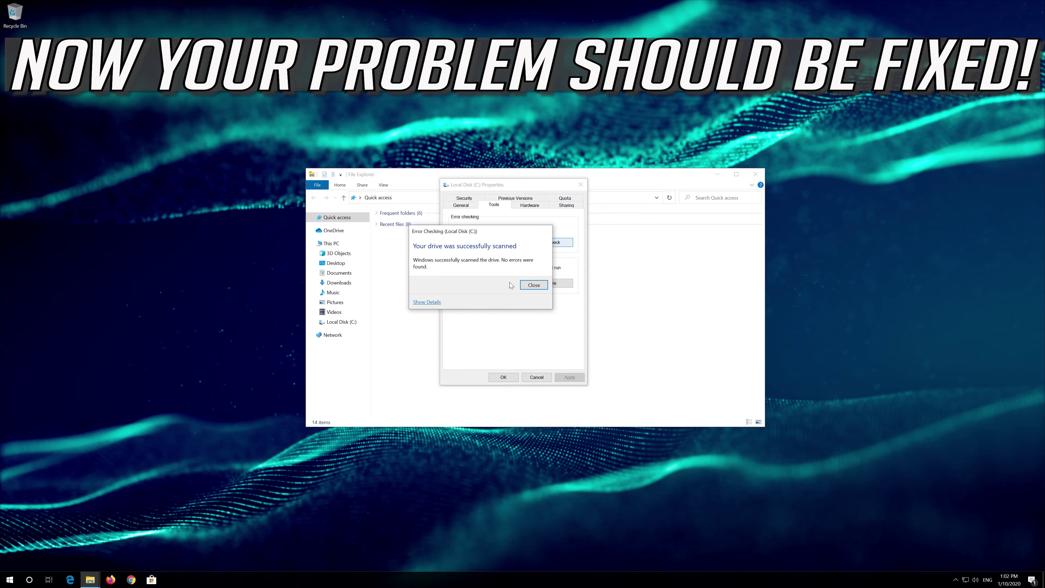
{"action": "left_click", "coordinate": [532, 285]}
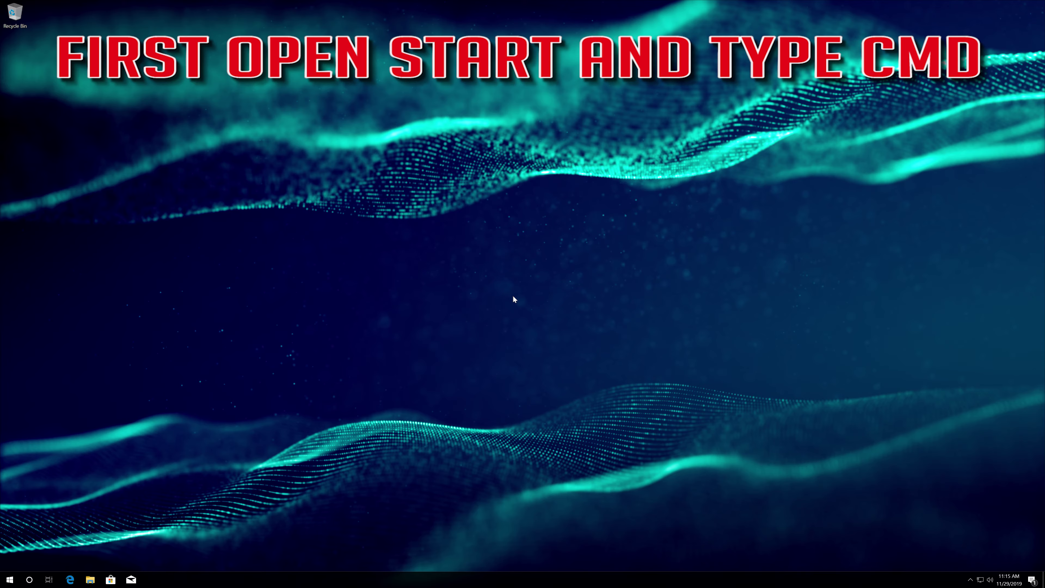
- Search for cmd, run Command Prompt as administrator with the elevation approved, and move its window toward the middle of the desktop
{"action": "key", "text": "super"}
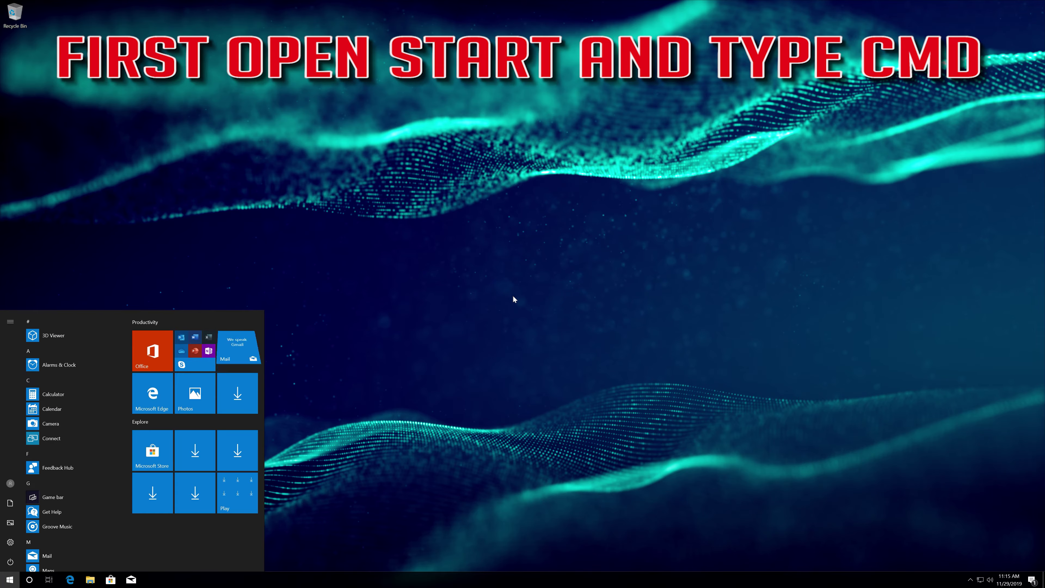
{"action": "type", "text": "cmd"}
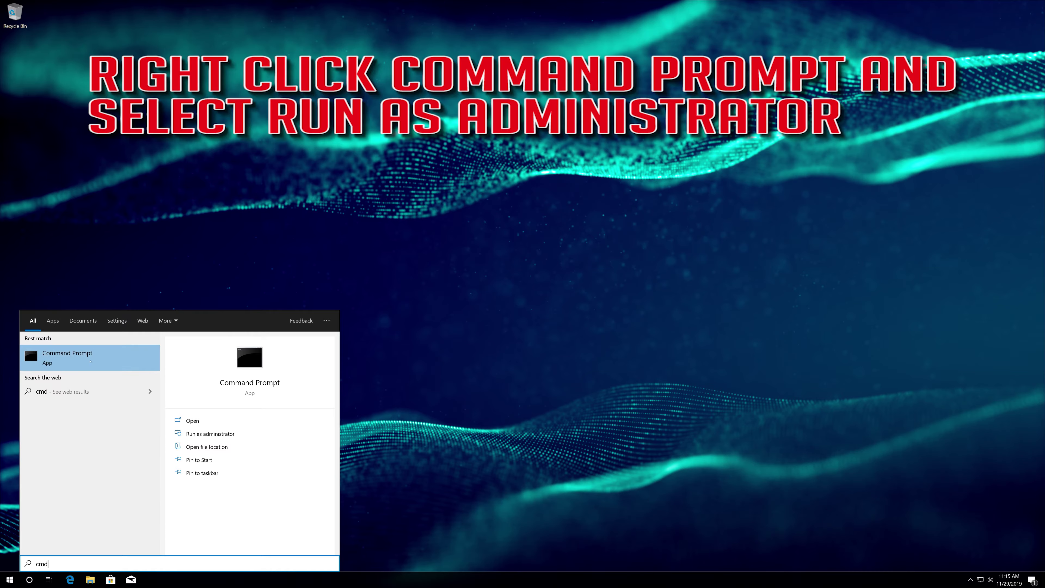
{"action": "right_click", "coordinate": [86, 359]}
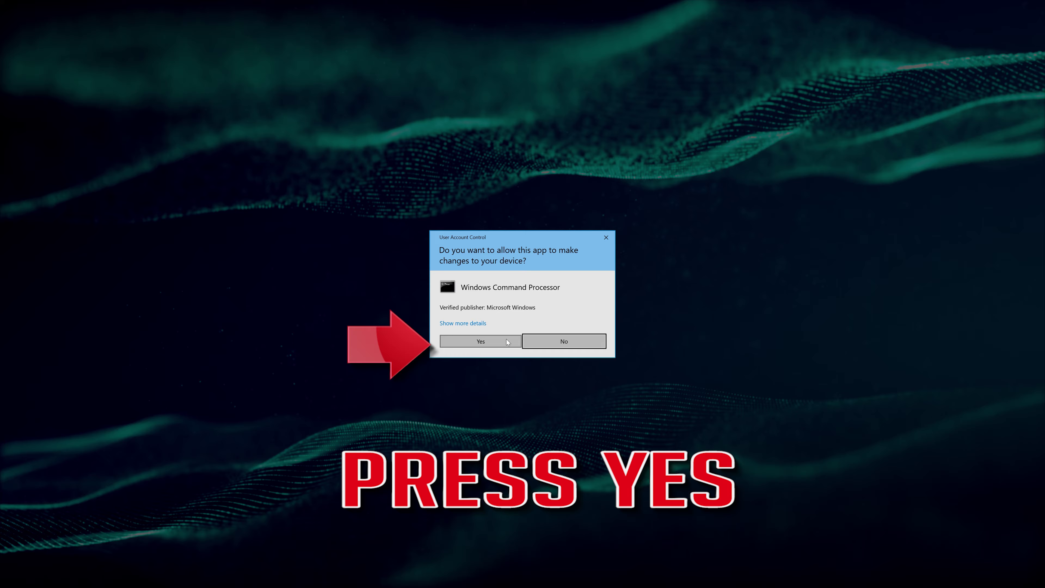
{"action": "left_click", "coordinate": [498, 342]}
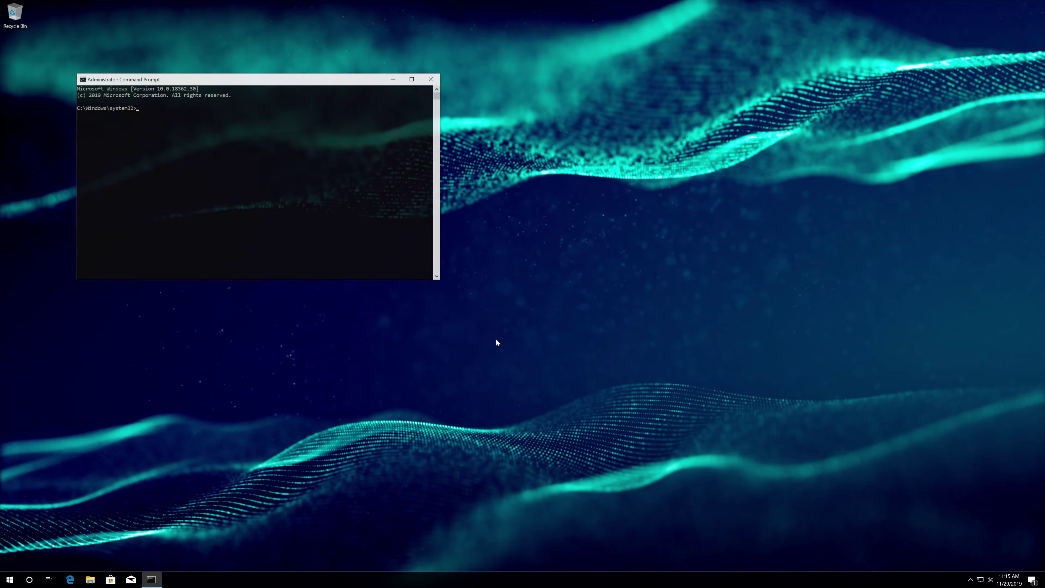
{"action": "left_click_drag", "start_coordinate": [348, 85], "coordinate": [599, 178]}
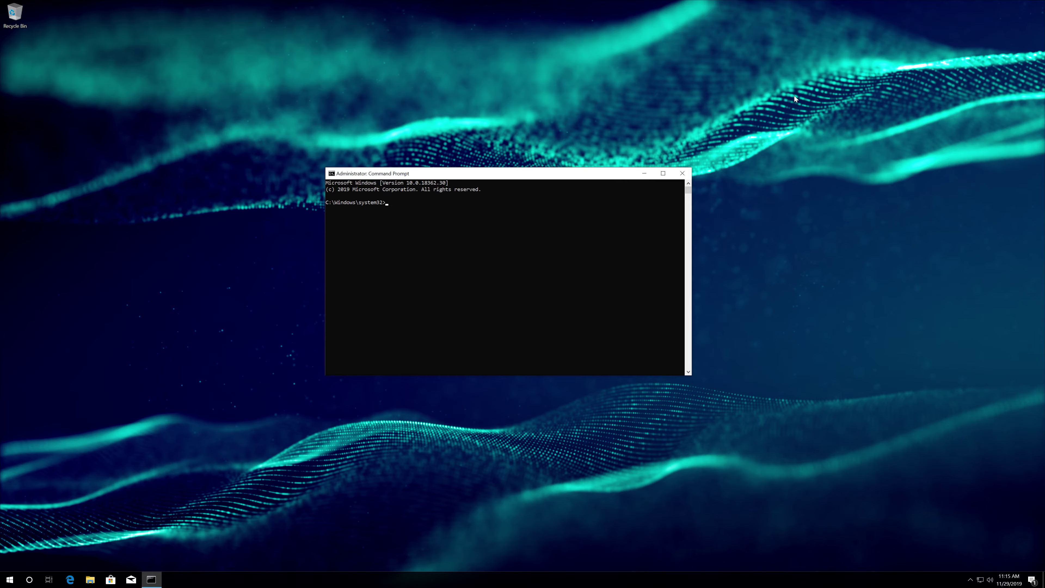
- Run the system file check with sfc /scannow, and close Command Prompt with exit once the scan completes
{"action": "type", "text": "sfc /scannow"}
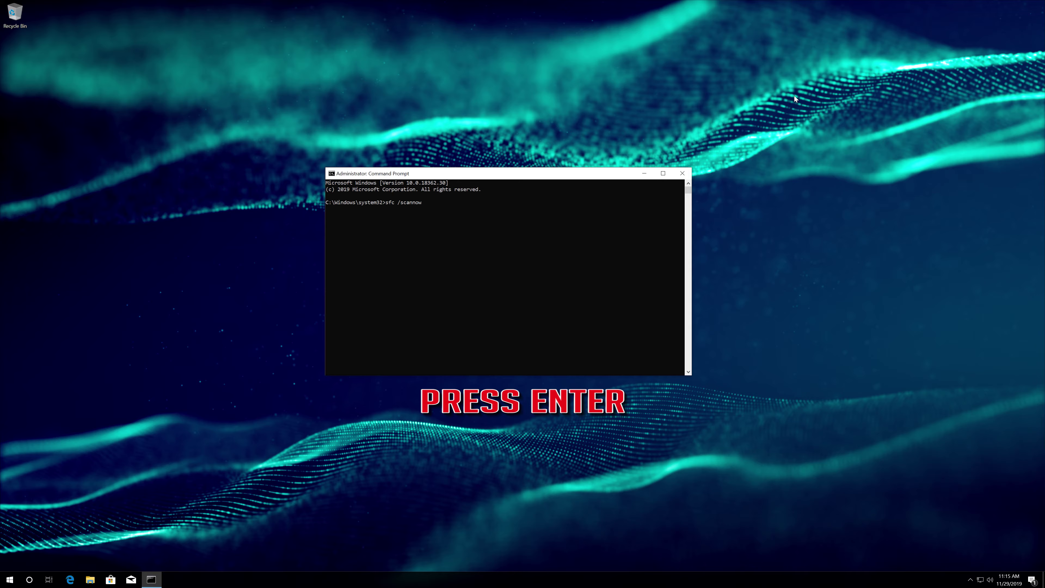
{"action": "key", "text": "Return"}
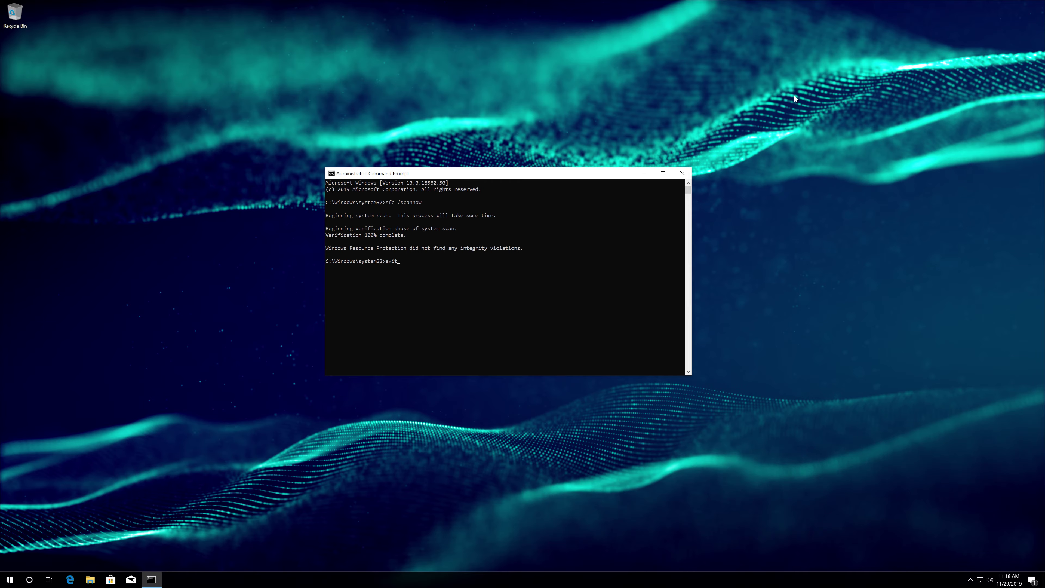
{"action": "key", "text": "Return"}
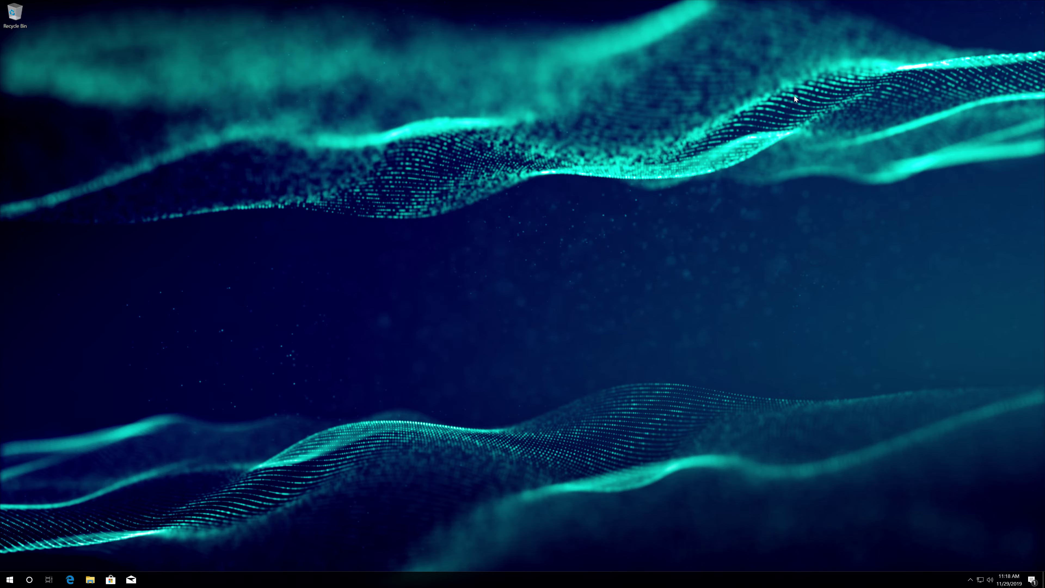